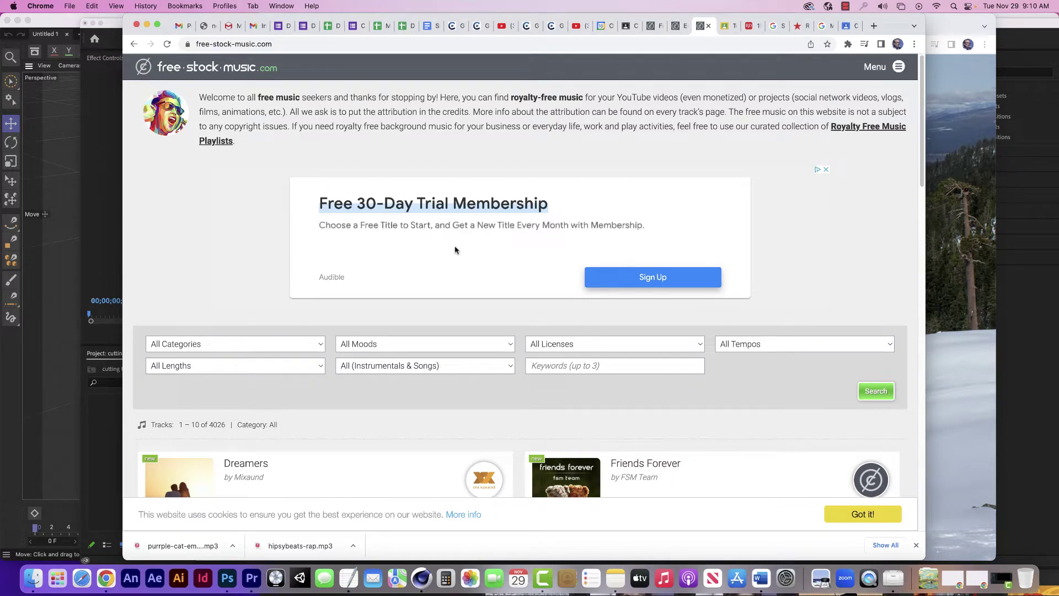
- Move the Premiere window aside and show the Embrace track page on free-stock-music.com in Chrome
click(107, 263)
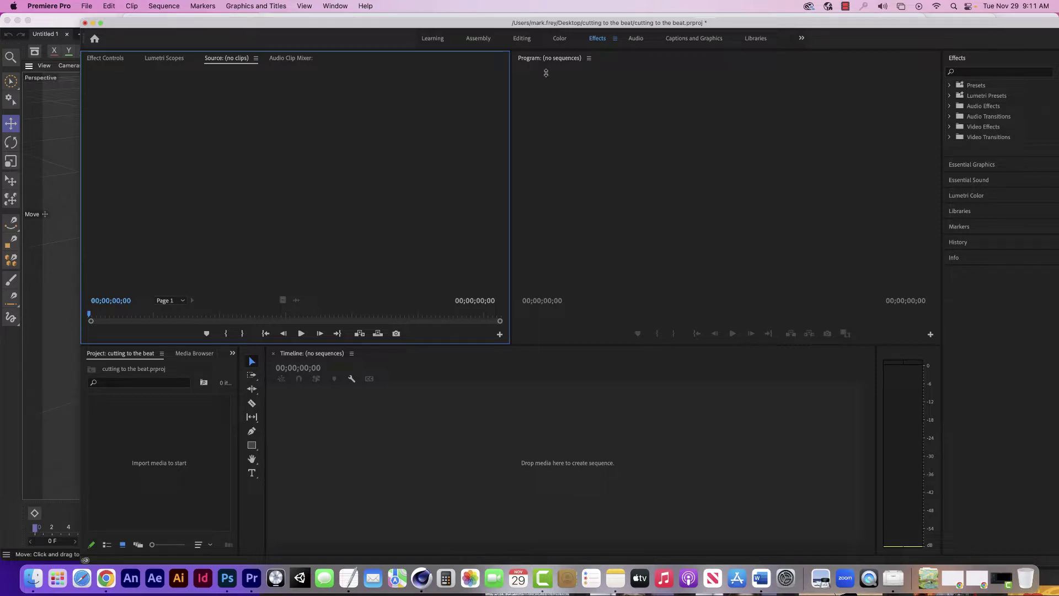
drag(555, 25, 549, 63)
click(555, 45)
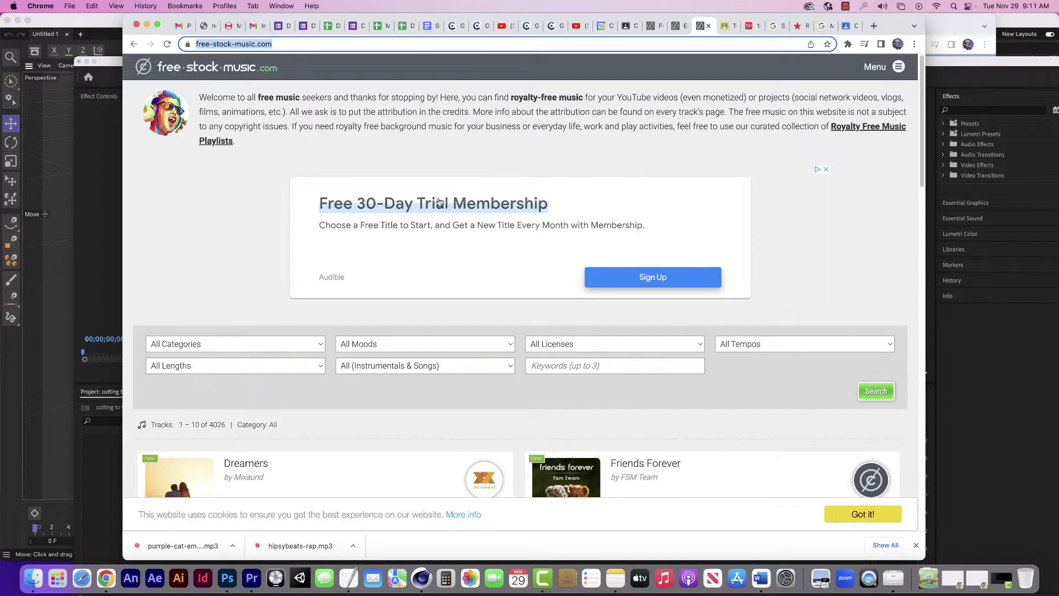
click(677, 26)
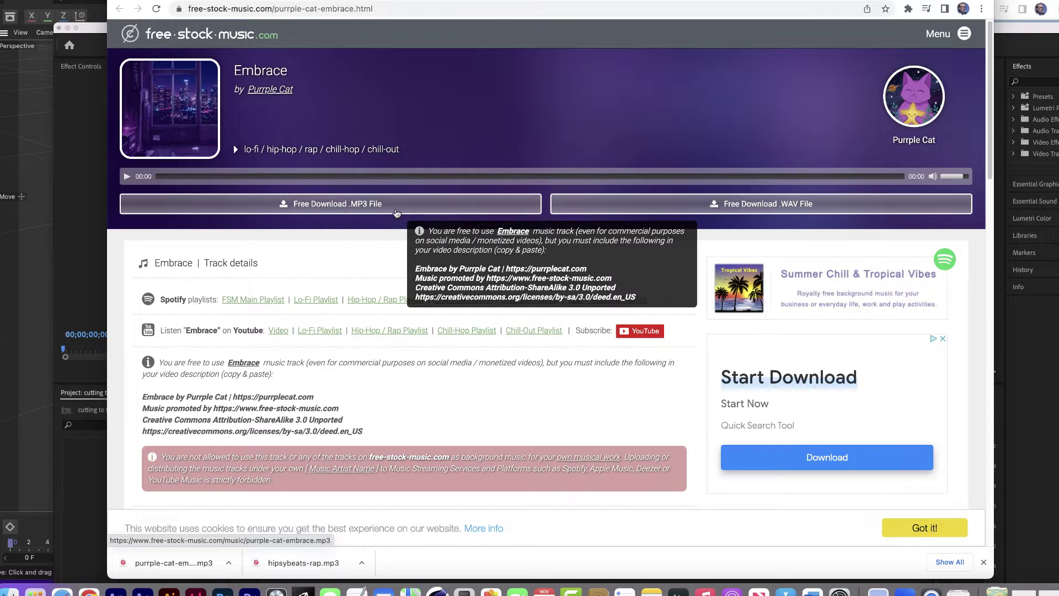
- Save the project as 'cutting to the beat.prproj', replacing the existing file
click(75, 177)
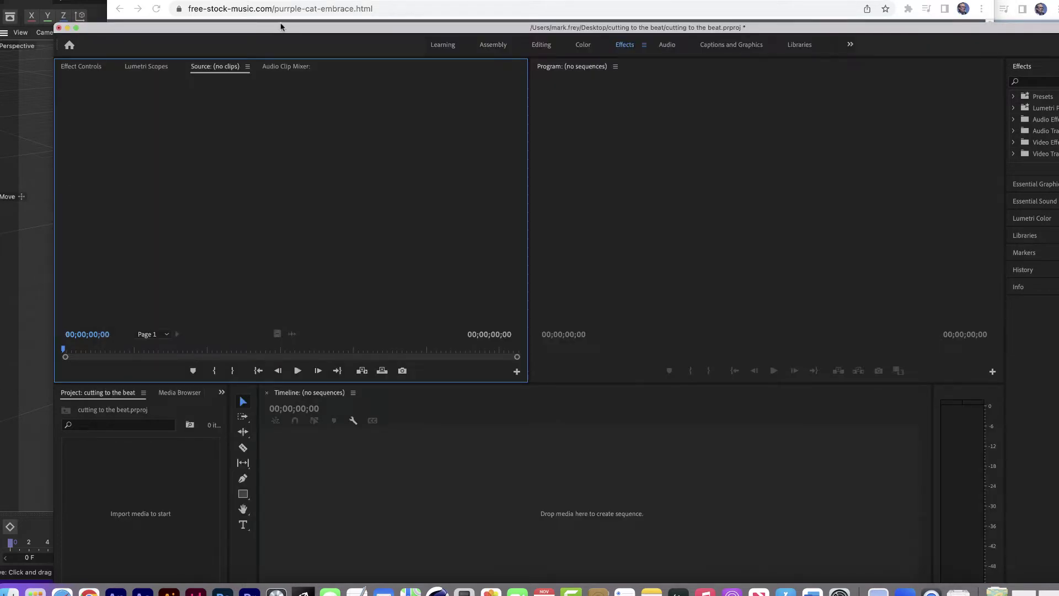
drag(281, 28, 240, 0)
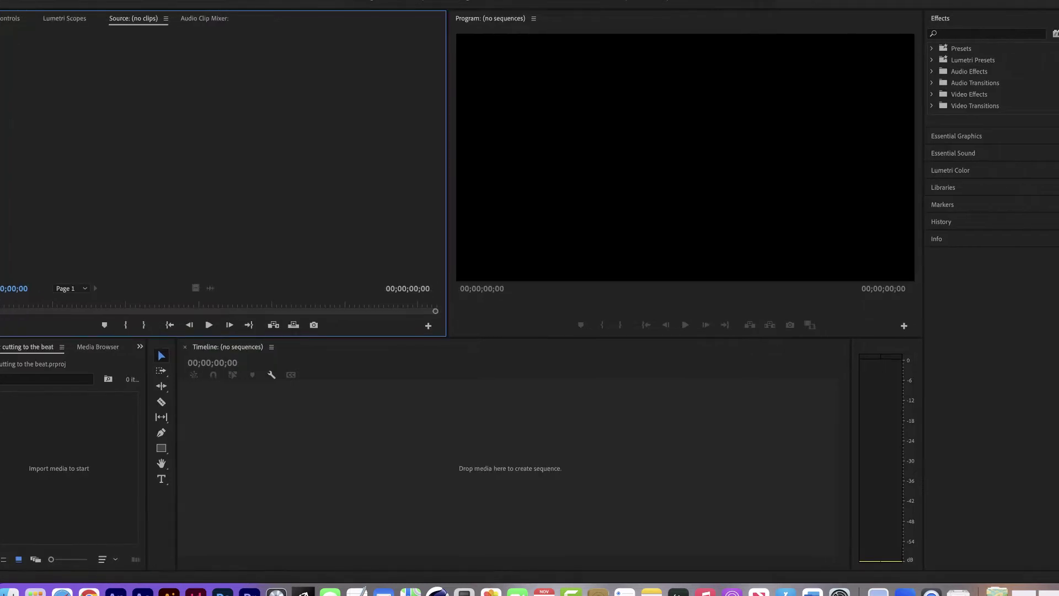
click(92, 6)
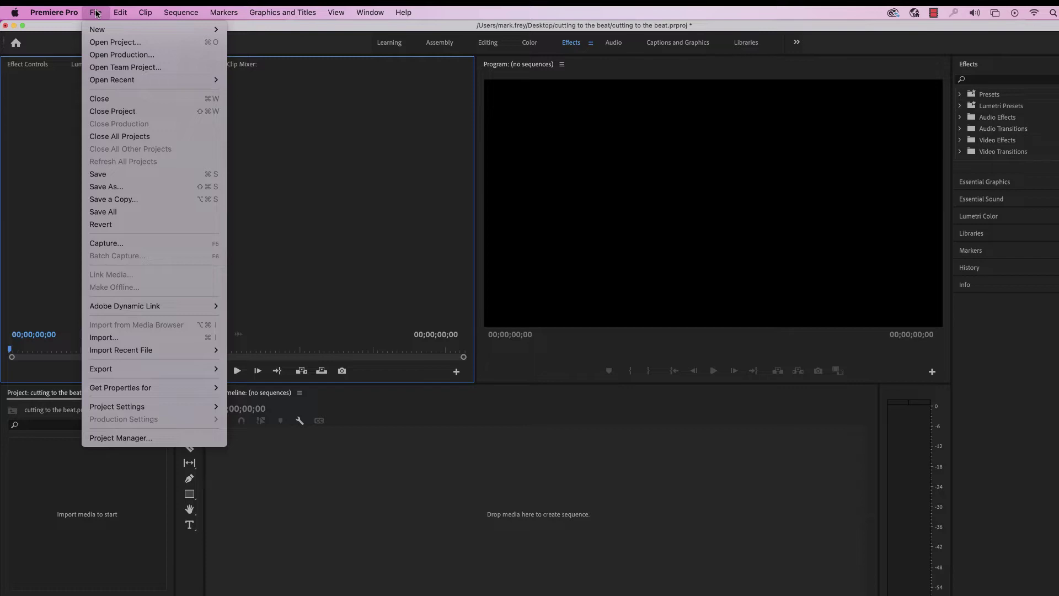
click(115, 190)
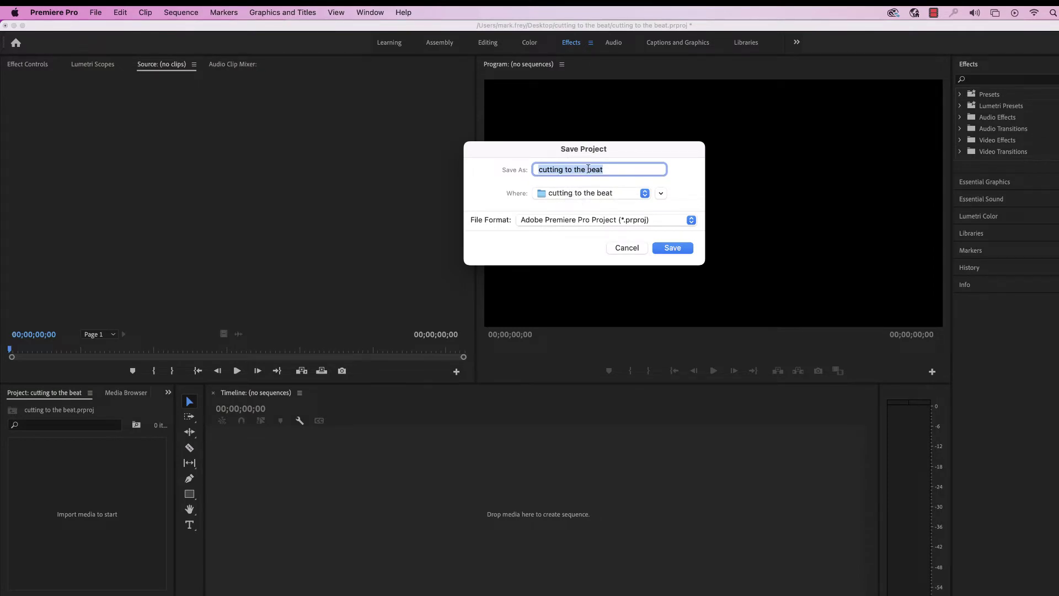
click(676, 249)
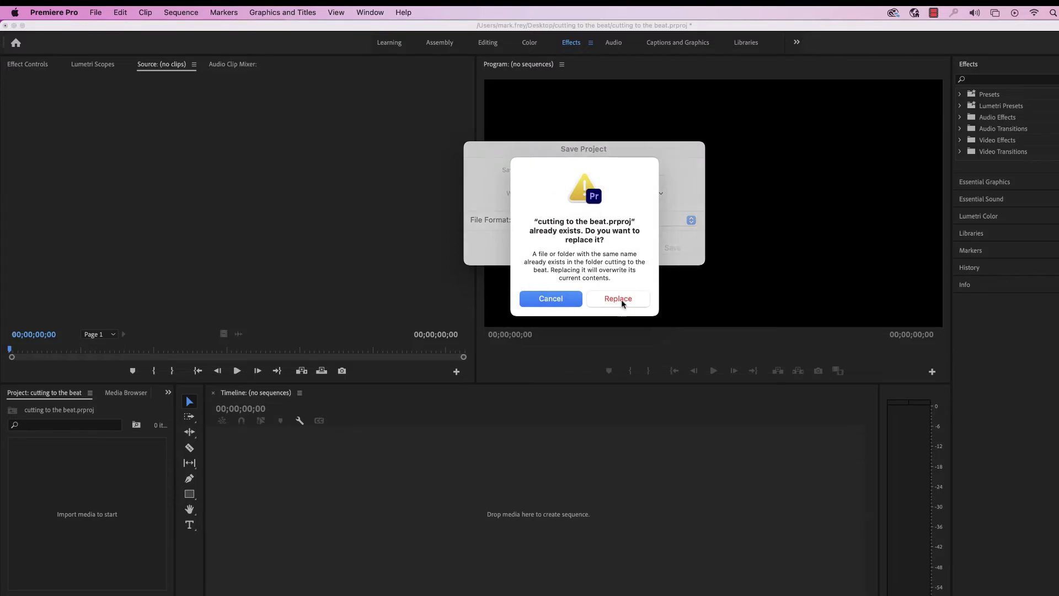
click(620, 299)
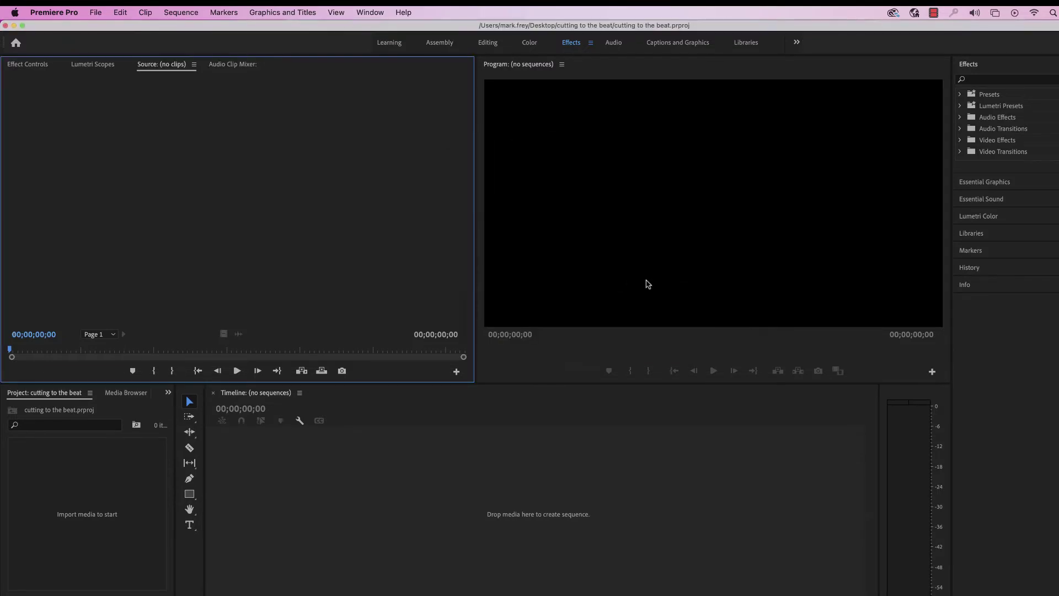
- Import purrple-cat-embrace.mp3 from the Downloads folder into the project
click(96, 13)
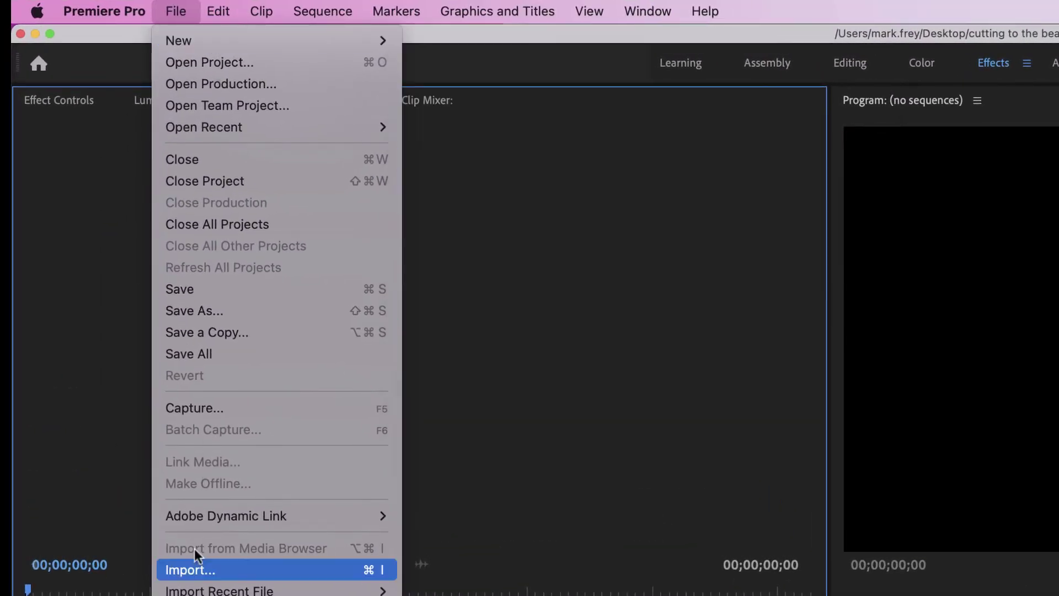
click(191, 569)
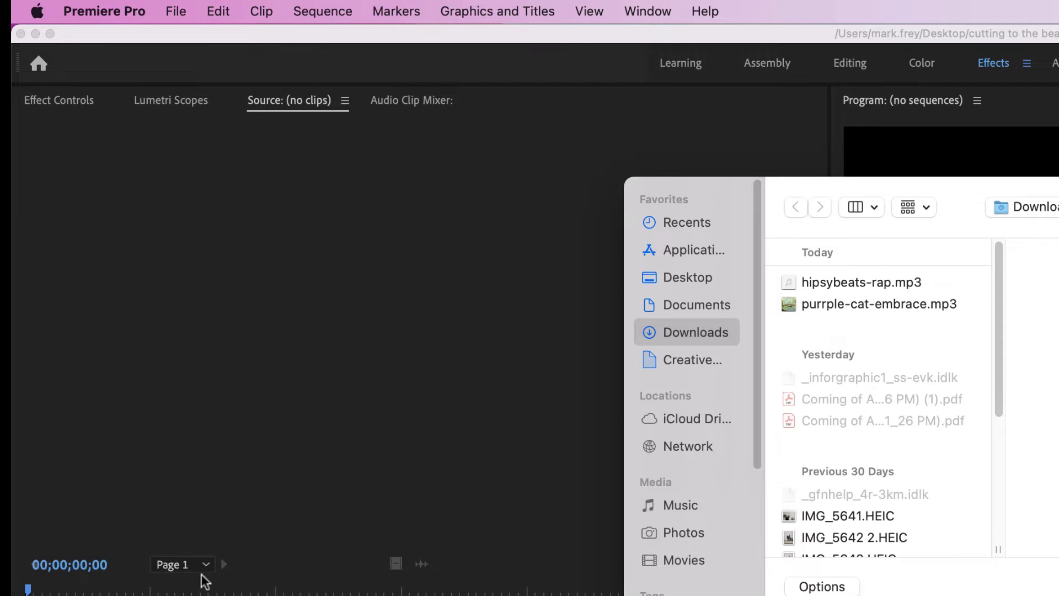
click(856, 304)
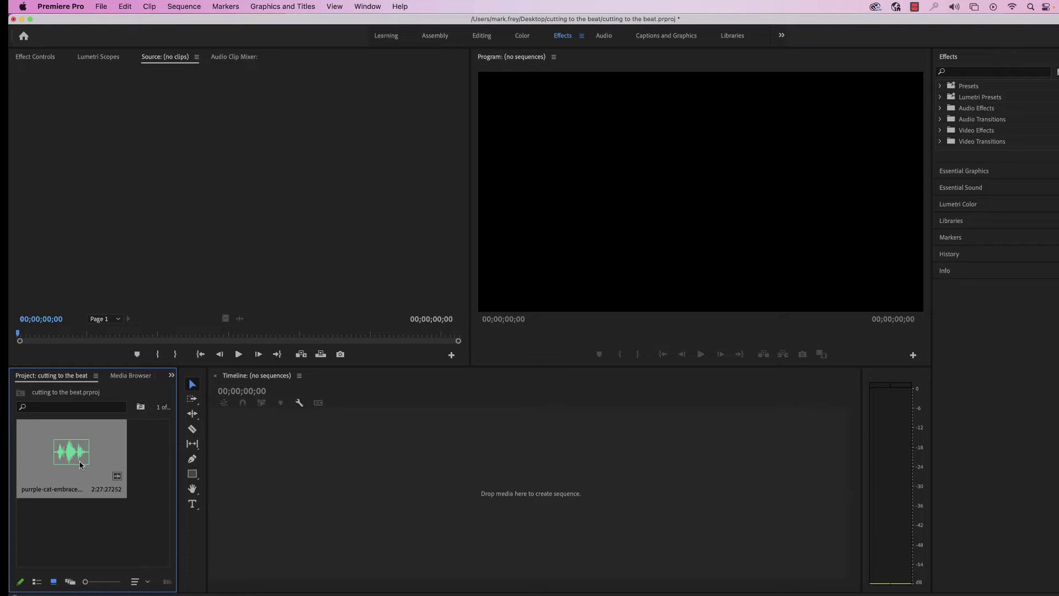
- Drop the song onto the empty timeline to create the purrple-cat-embrace sequence on A1
drag(63, 467, 274, 459)
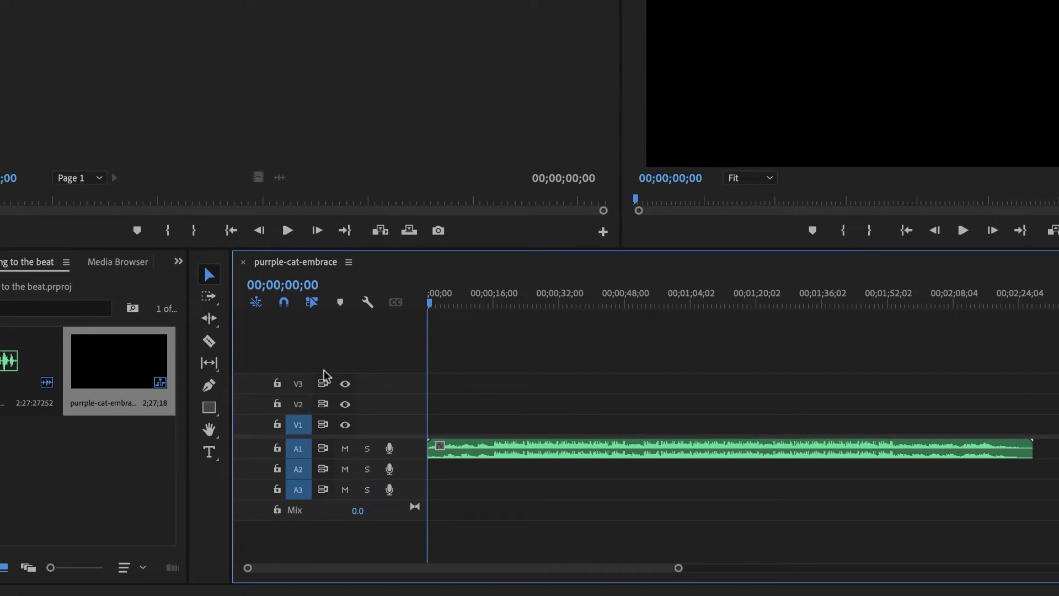
scroll(750, 407, down, 3)
scroll(619, 444, up, 3)
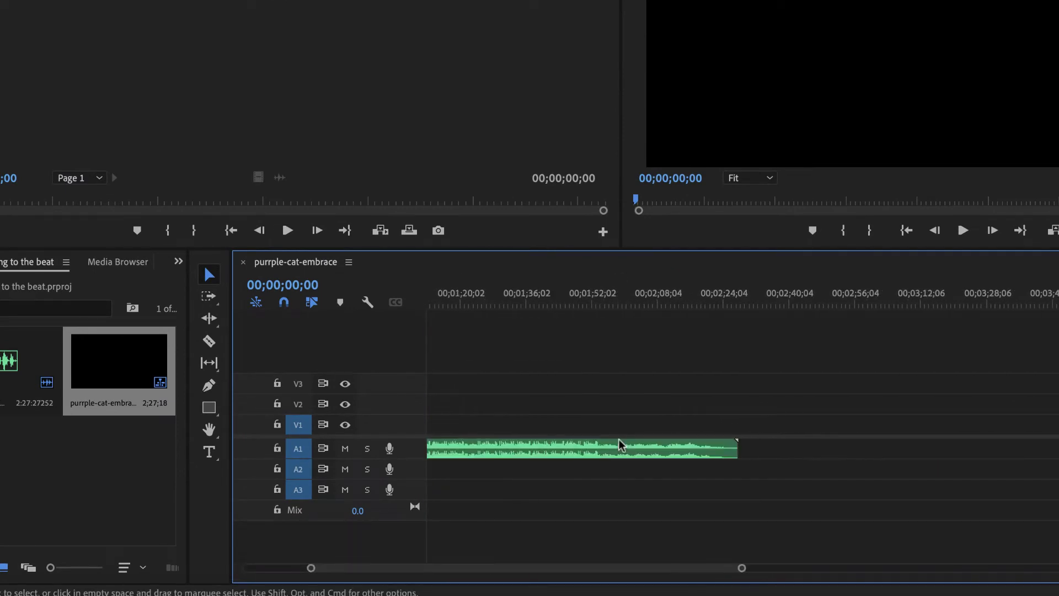
scroll(620, 445, left, 5)
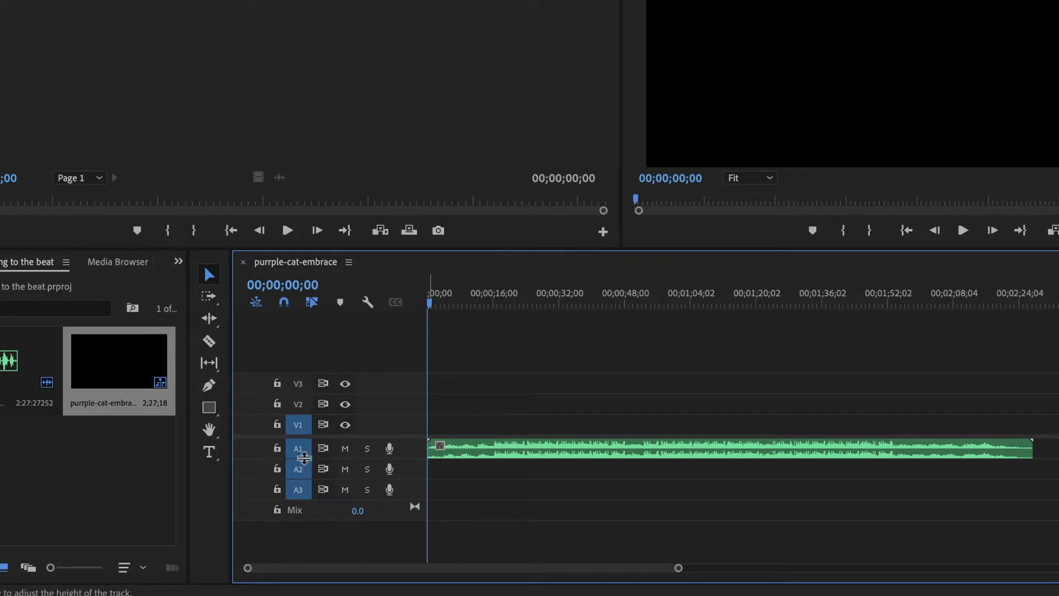
- Enlarge audio track A1 to reveal the waveform and adjust the timeline zoom
drag(304, 458, 298, 511)
drag(679, 568, 610, 579)
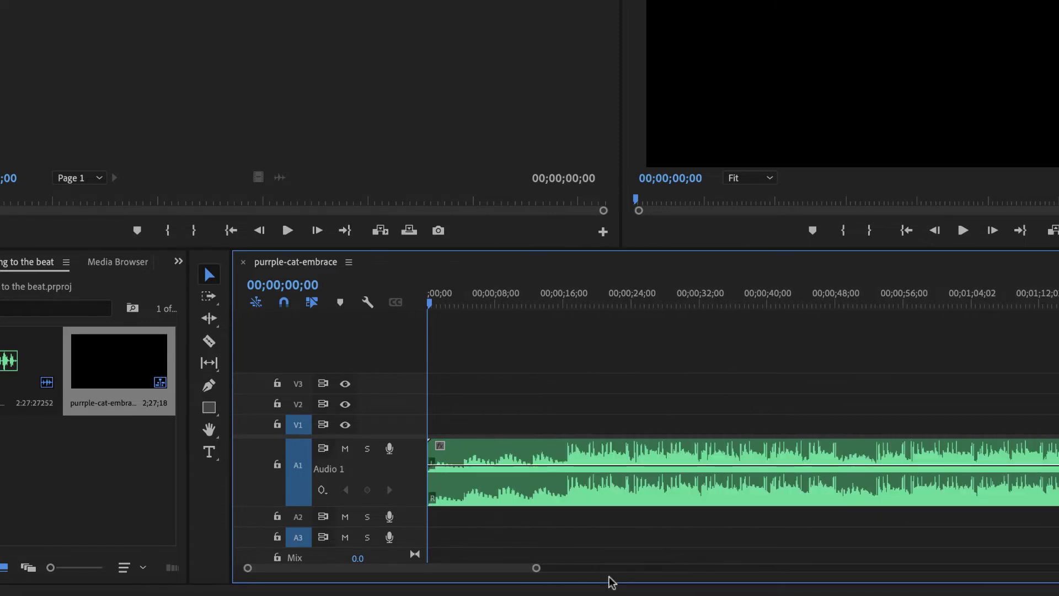
drag(537, 571, 586, 590)
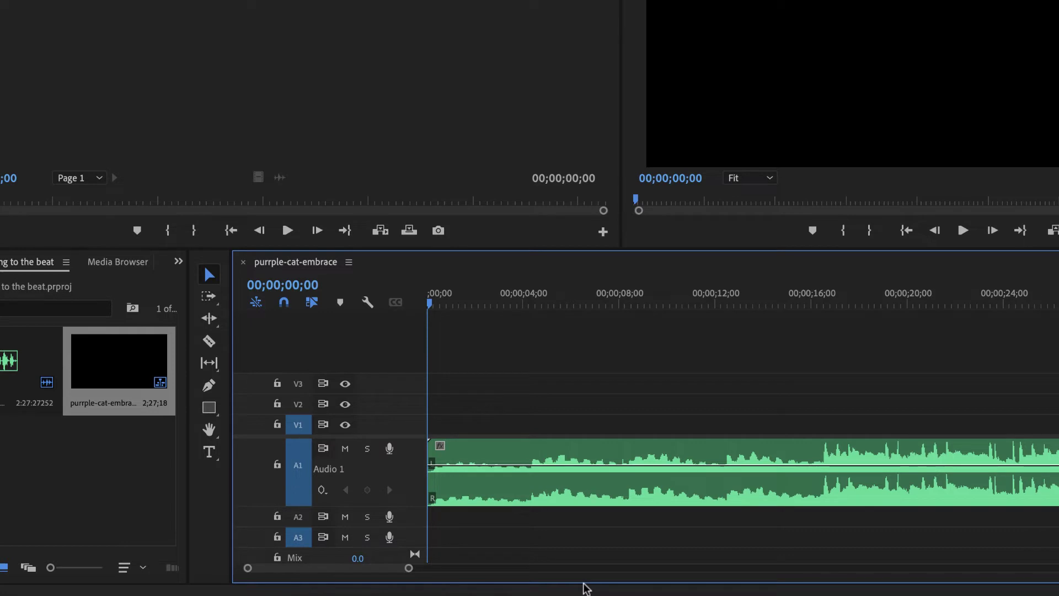
- Preview the song, make Audio 1 taller, and return the playhead to 00;00;00;00
key(space)
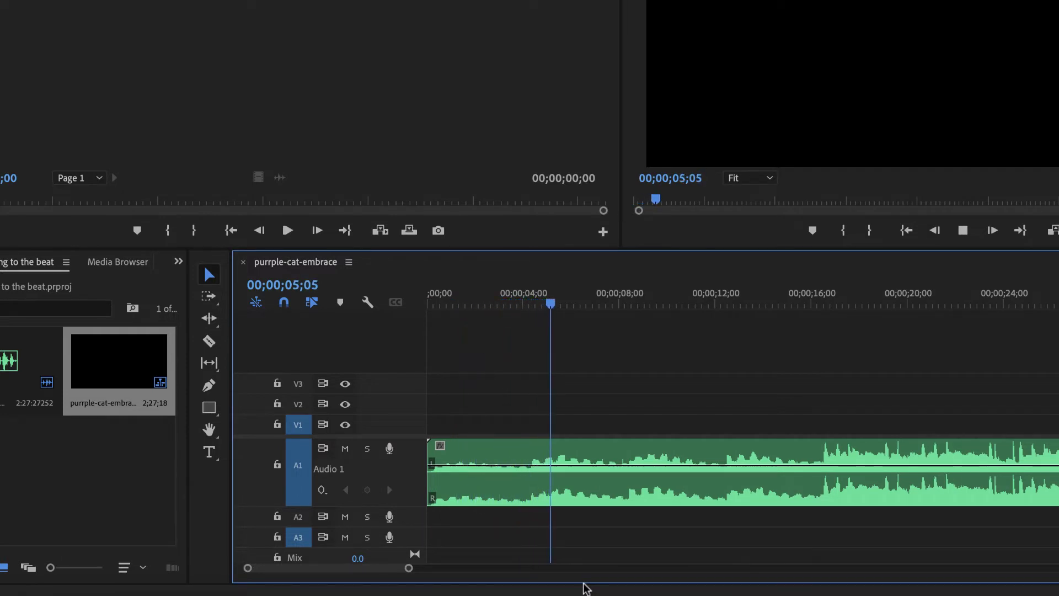
key(space)
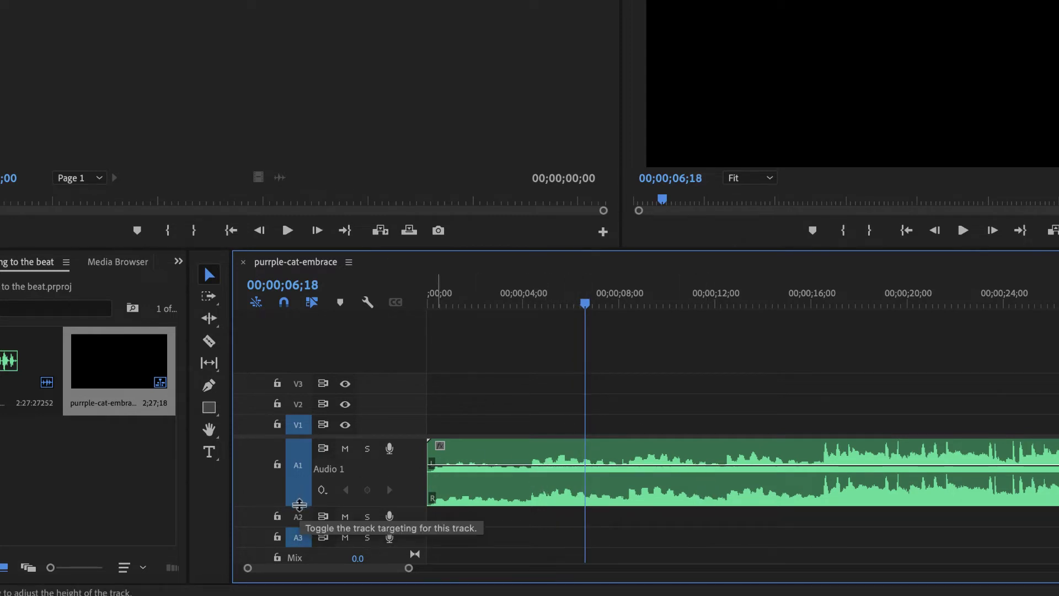
drag(299, 505, 299, 530)
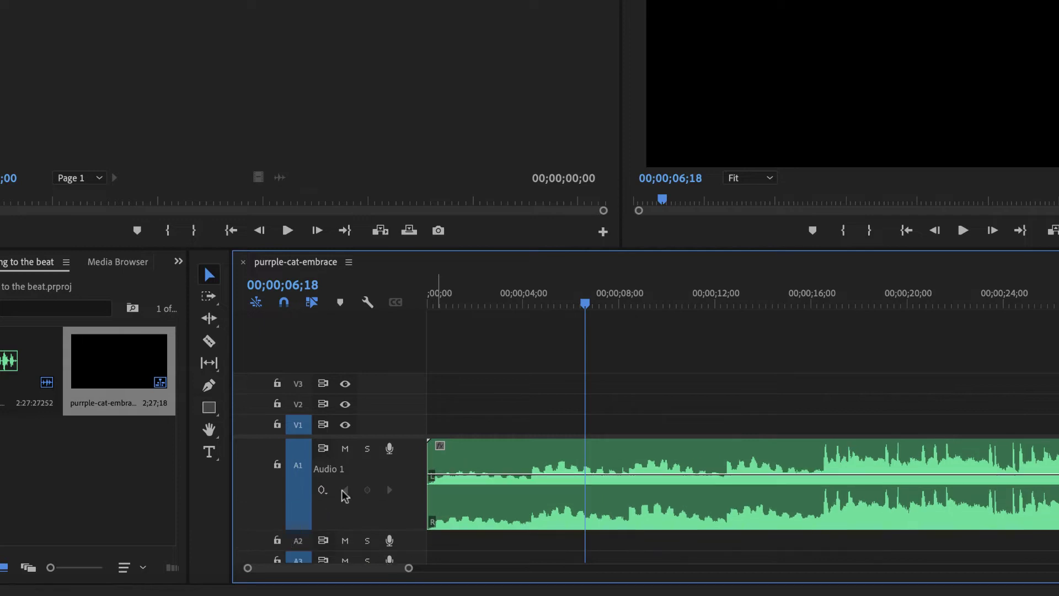
scroll(389, 460, down, 1)
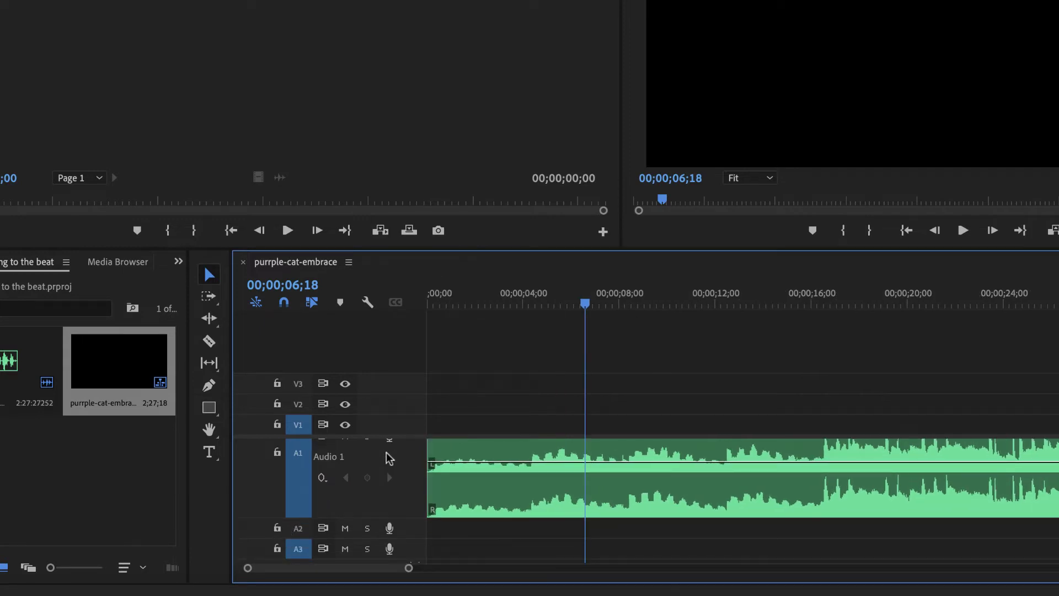
drag(586, 303, 423, 326)
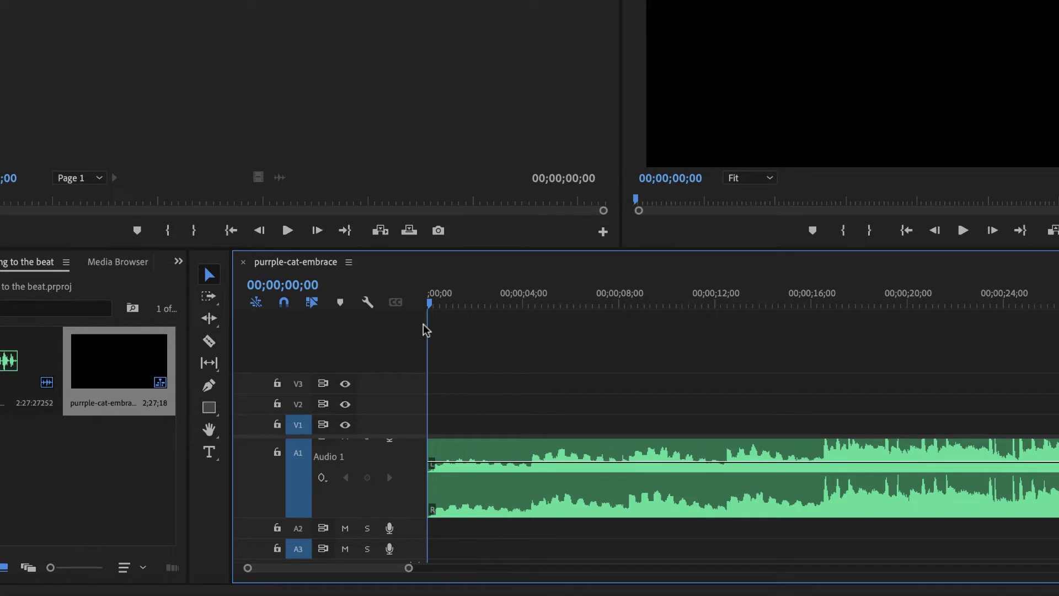
- During playback, add markers on the beats near 00;00;04;15, 00;00;08;19 and 00;00;12;16
key(space)
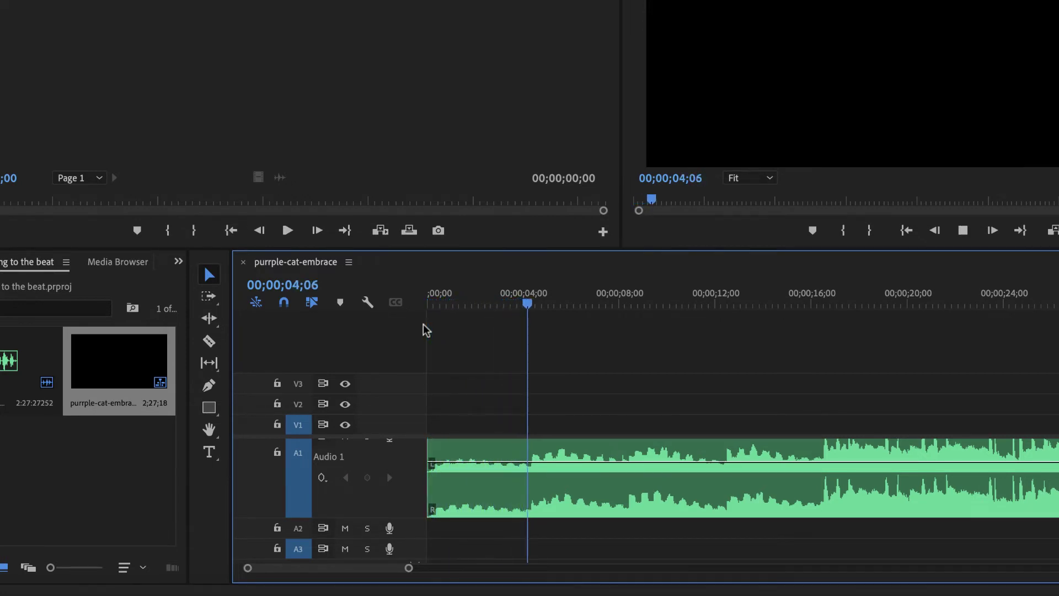
key(m)
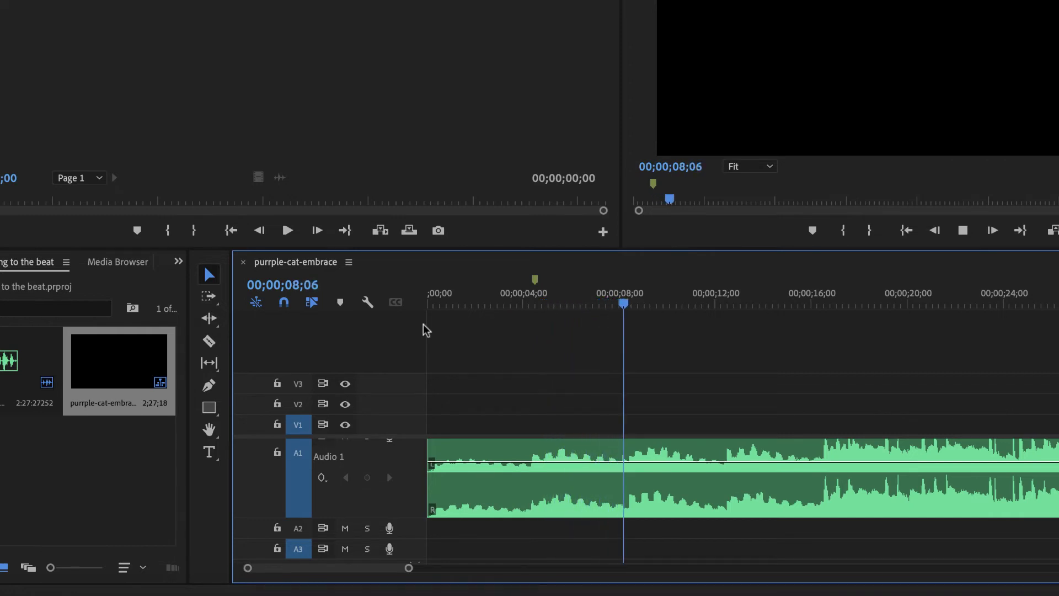
key(m)
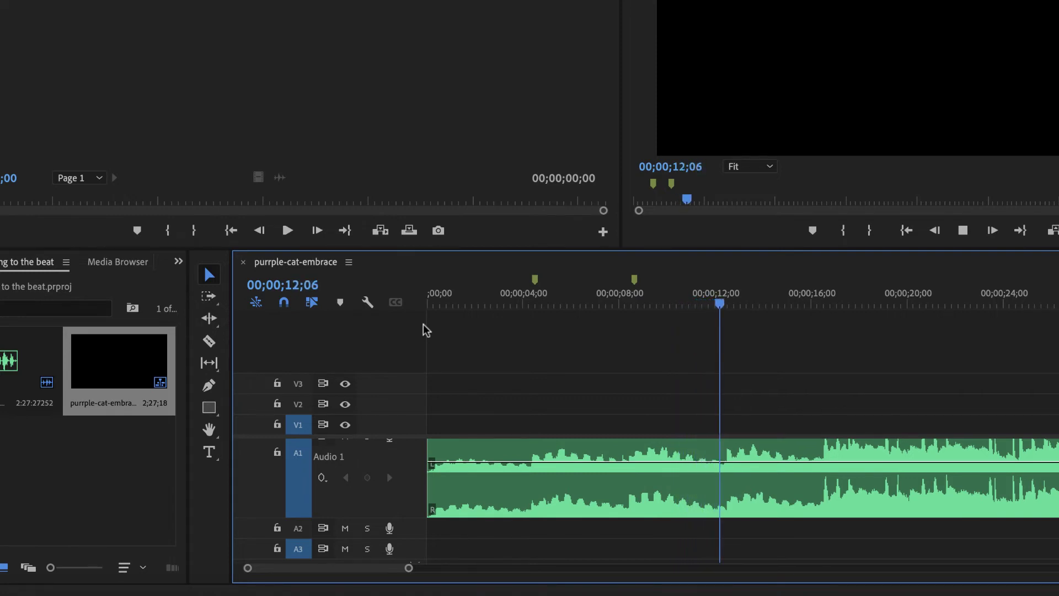
key(m)
key(space)
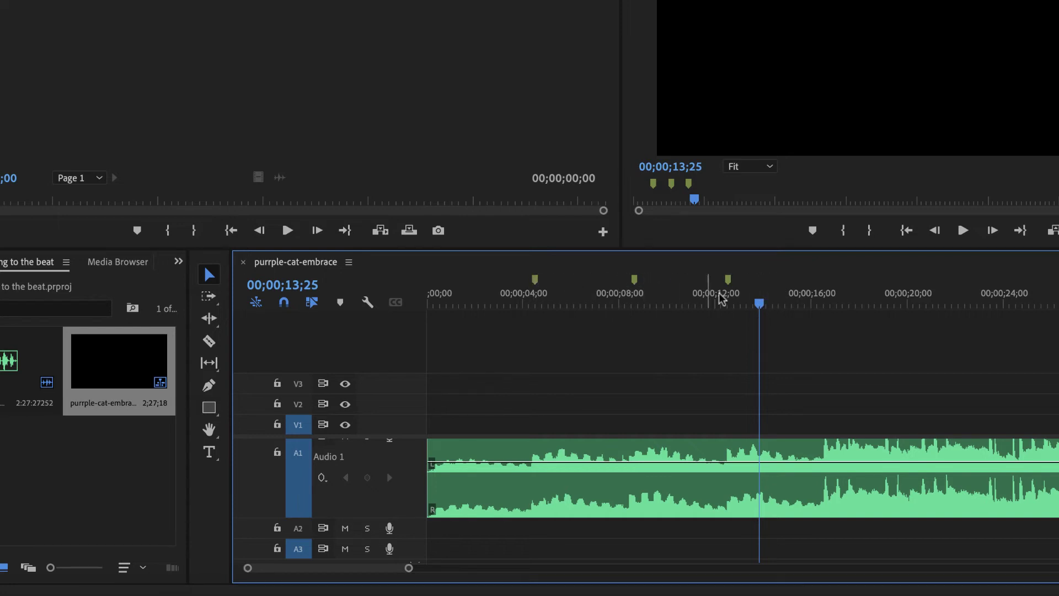
- Step through the three new markers with Shift+M to check their positions
drag(760, 303, 429, 308)
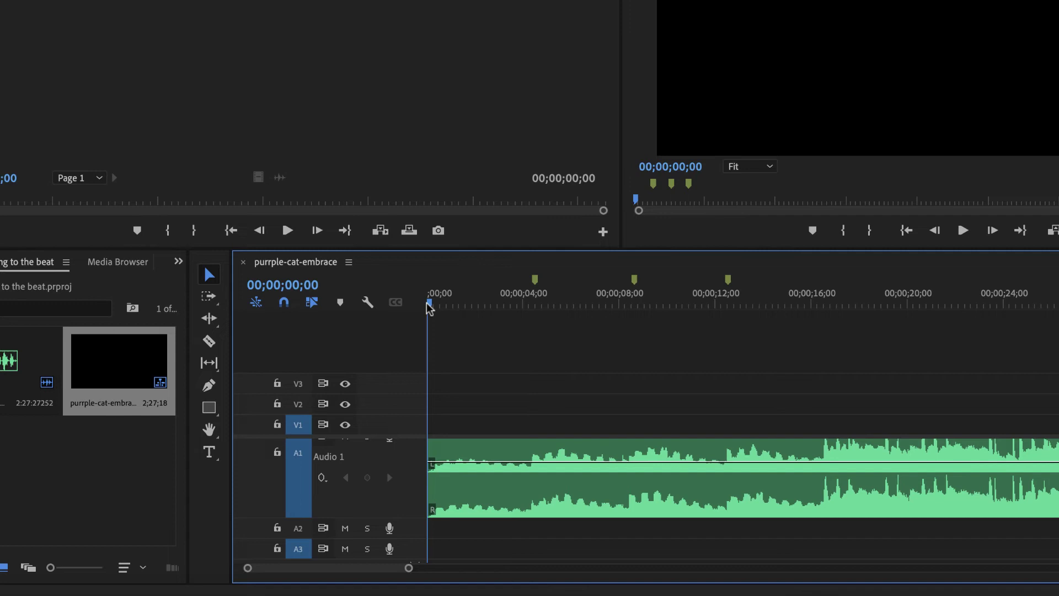
key(shift+m)
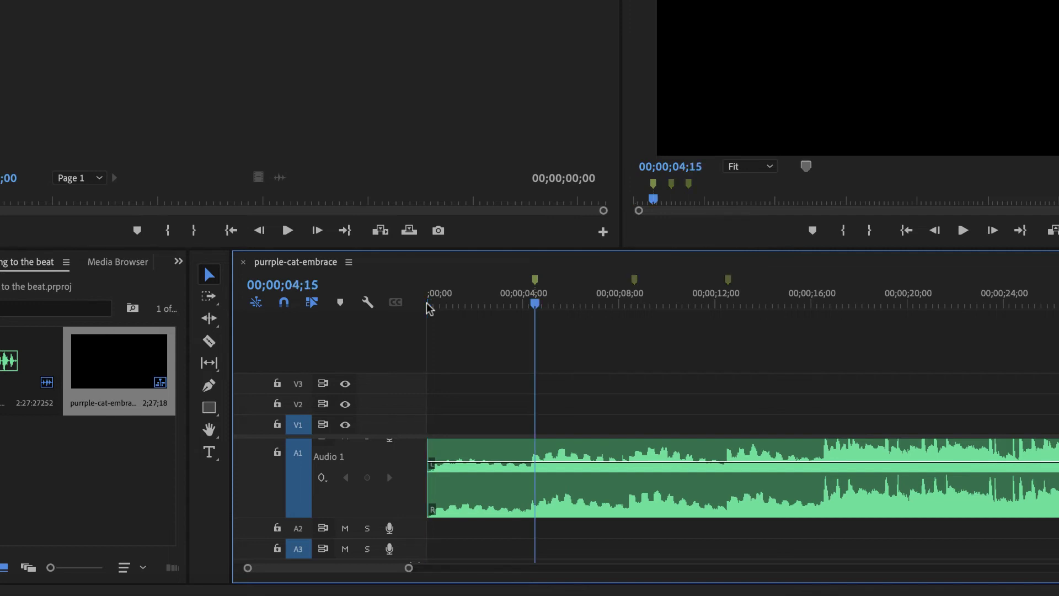
key(shift+m)
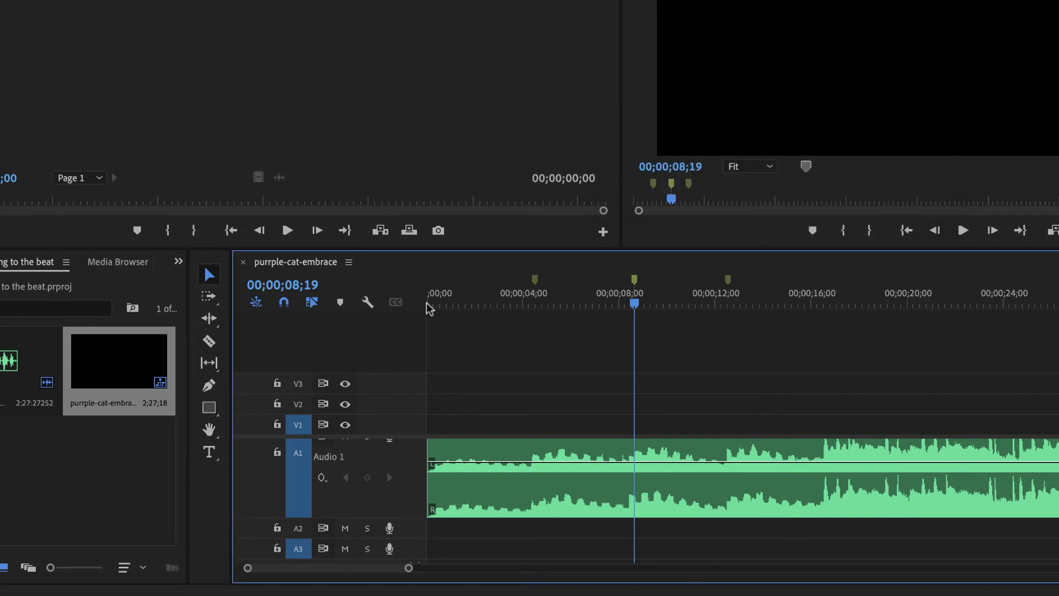
key(shift+m)
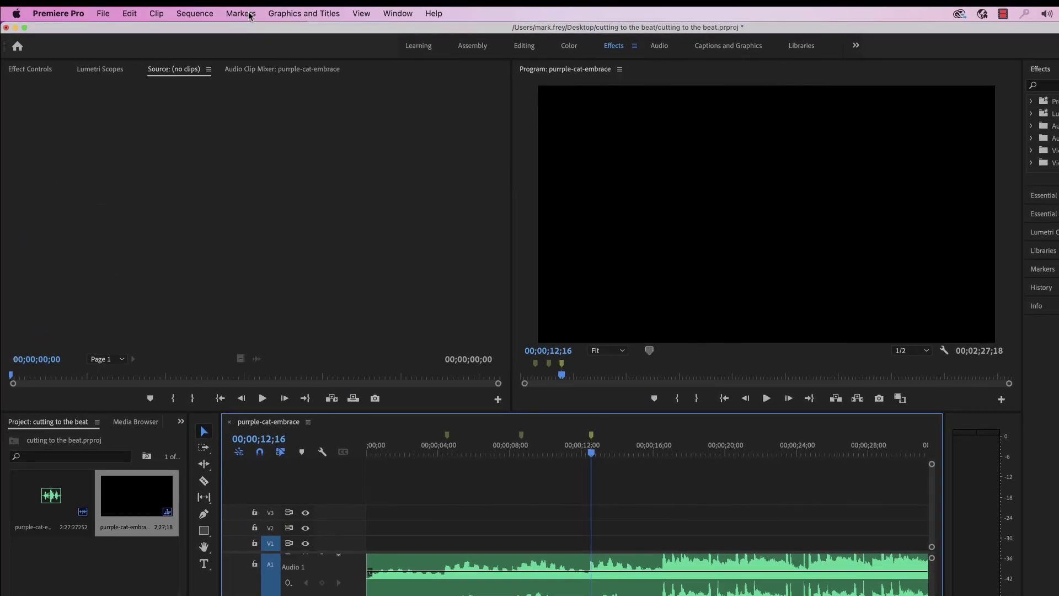
click(241, 14)
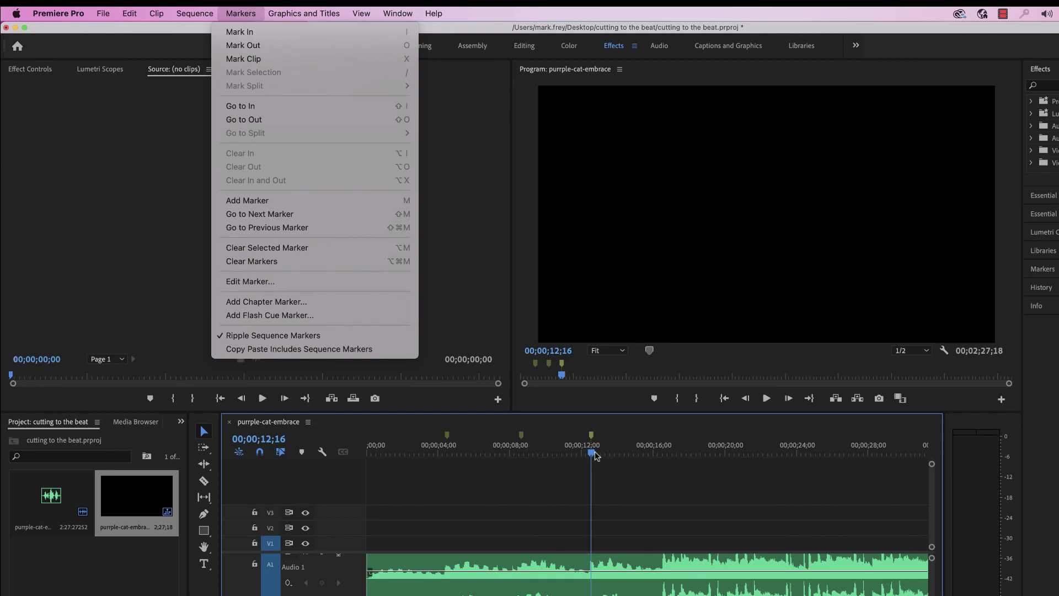
click(576, 453)
drag(590, 454, 548, 458)
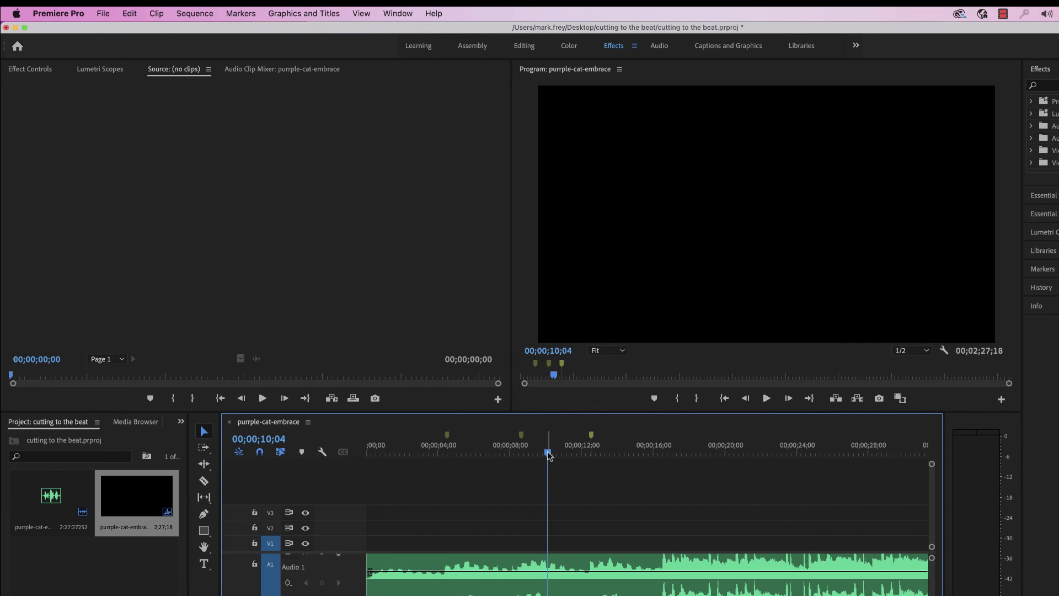
drag(548, 454, 515, 454)
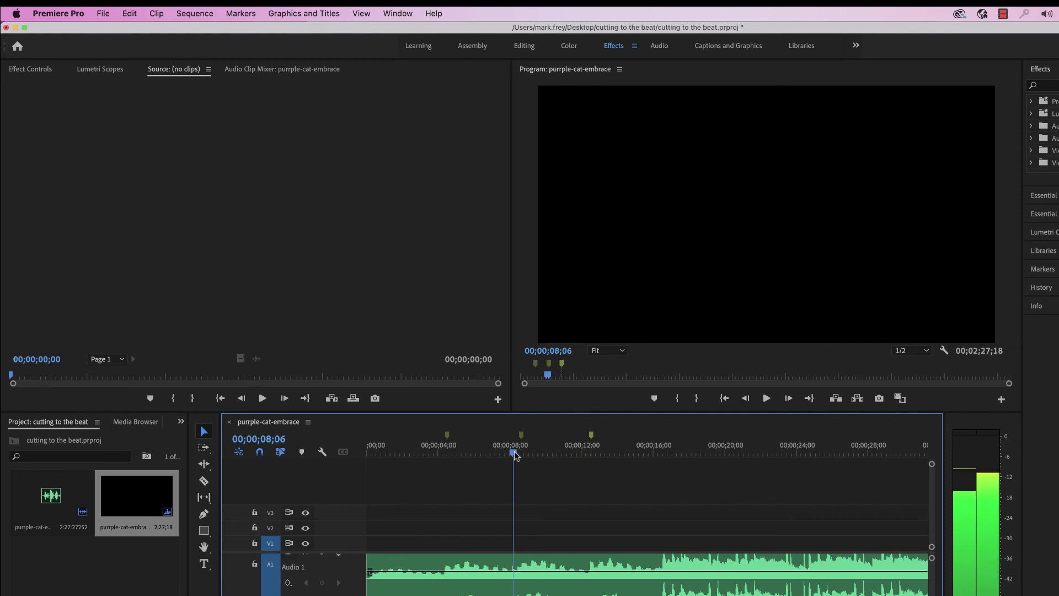